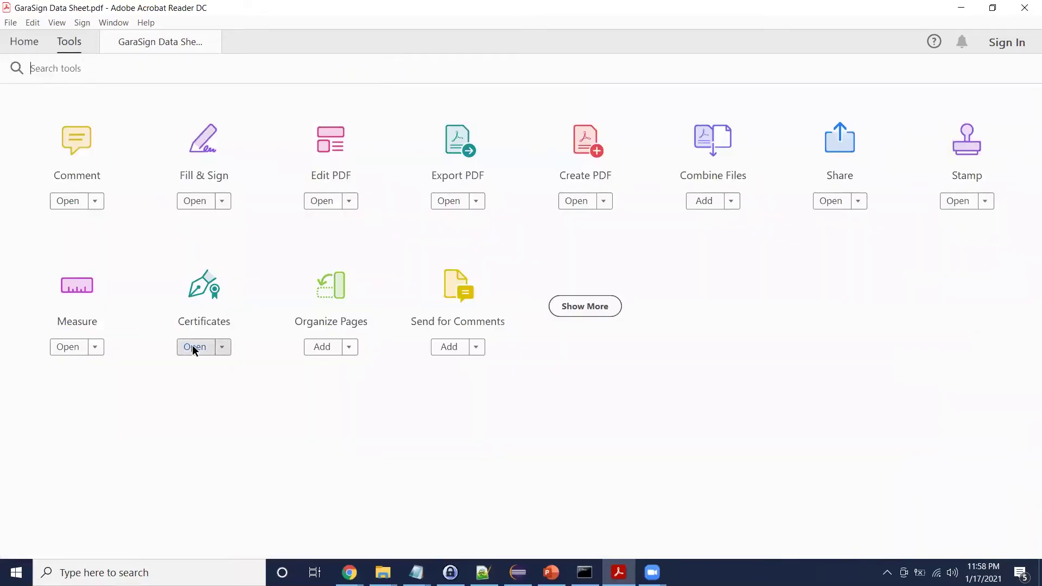
Digitally sign GaraSign Data Sheet.pdf above the page 1 logo with the PDF Test Signer ID, saving it as GaraSign Data Sheet - signed.pdf.
{"action": "left_click", "coordinate": [195, 346]}
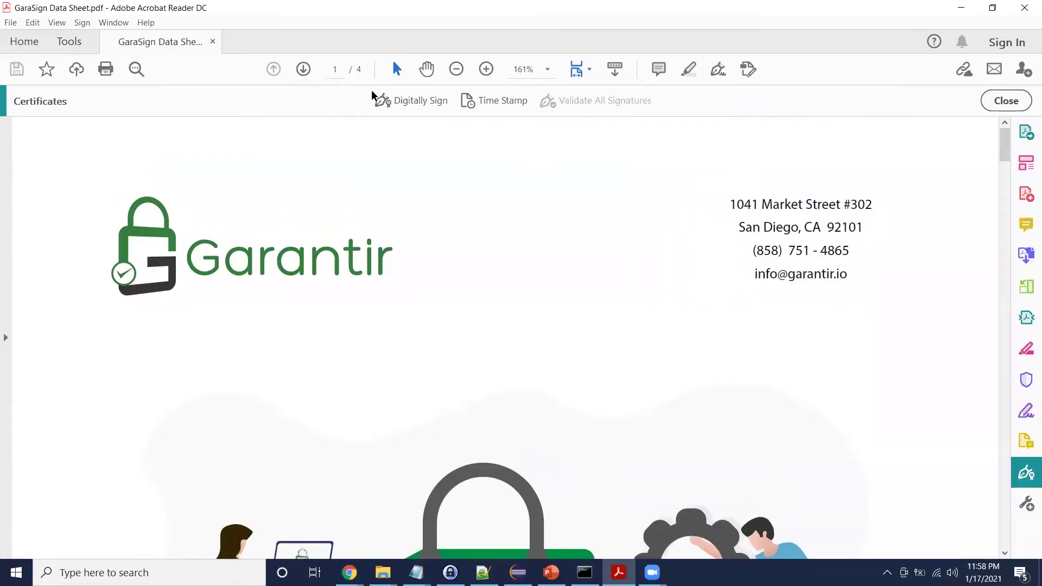
{"action": "left_click", "coordinate": [414, 102]}
{"action": "left_click_drag", "start_coordinate": [239, 143], "coordinate": [481, 203]}
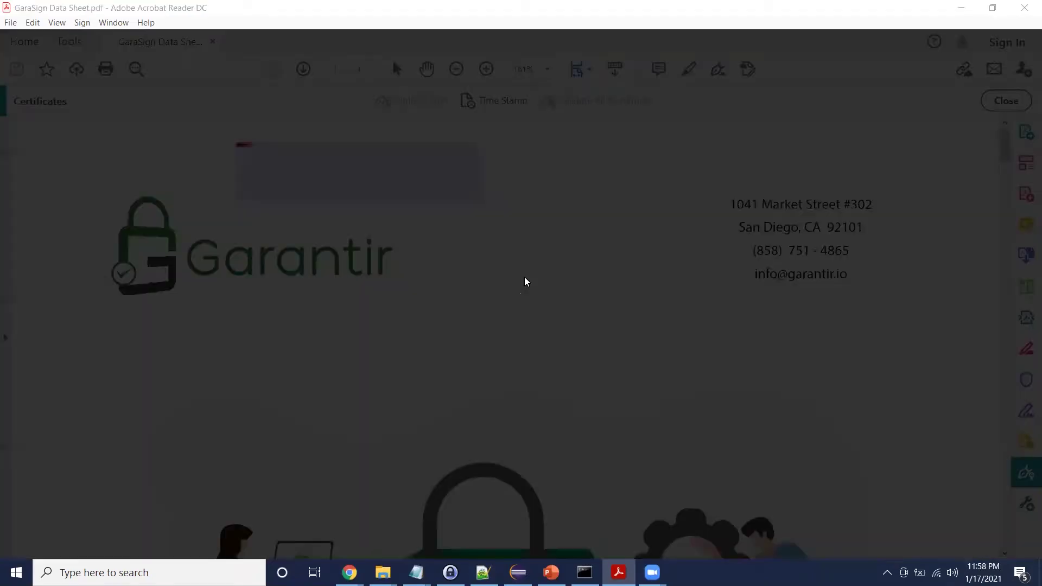
{"action": "left_click", "coordinate": [709, 431]}
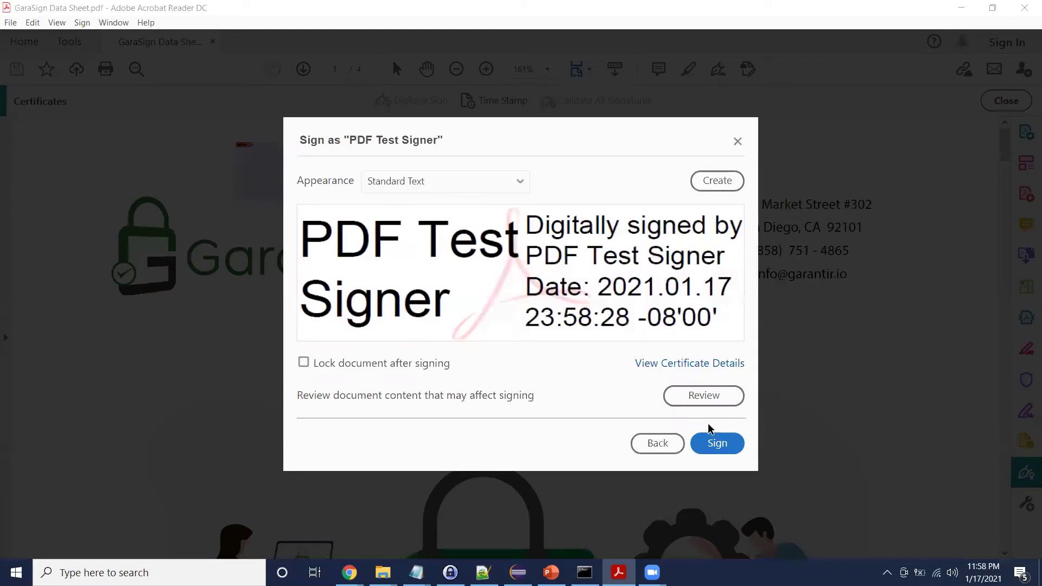
{"action": "left_click", "coordinate": [717, 443]}
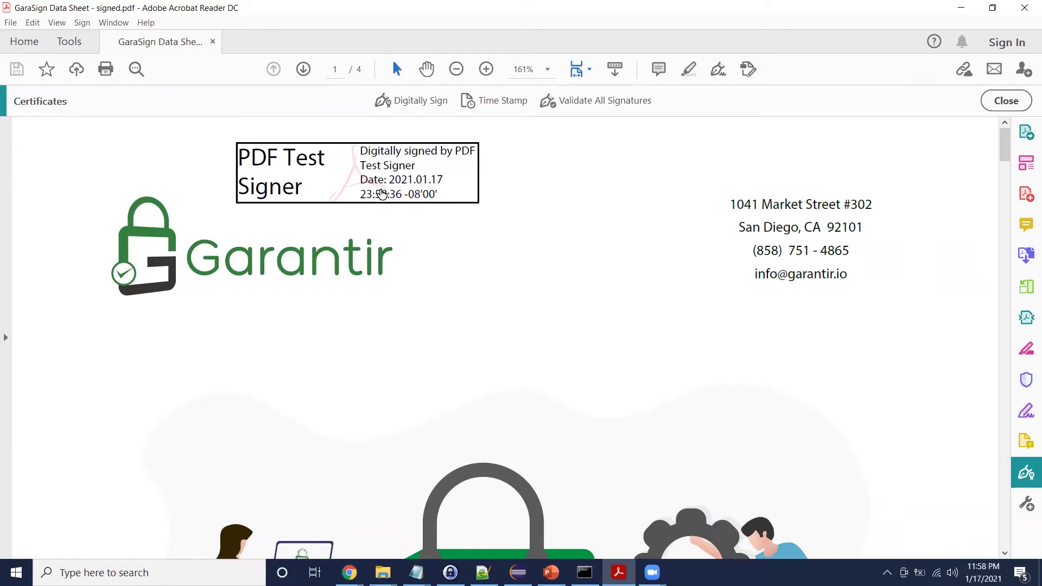
Switch to GaraSign Admin in Chrome and set the pdf_signer key's usage policy to MFA Required, saving the change.
{"action": "key", "text": "alt+Tab"}
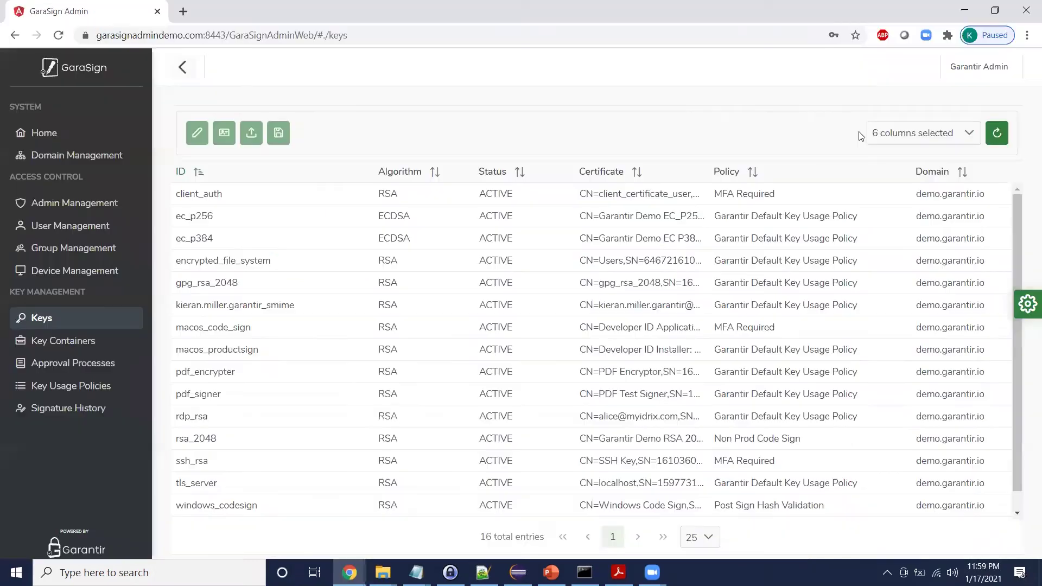
{"action": "left_click", "coordinate": [253, 393]}
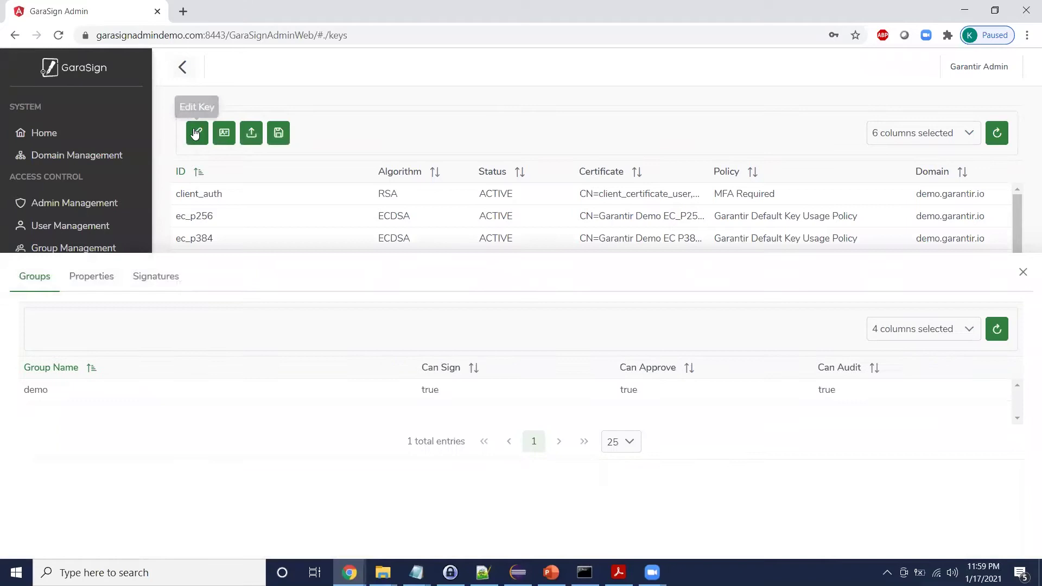
{"action": "left_click", "coordinate": [196, 133]}
{"action": "left_click", "coordinate": [438, 412]}
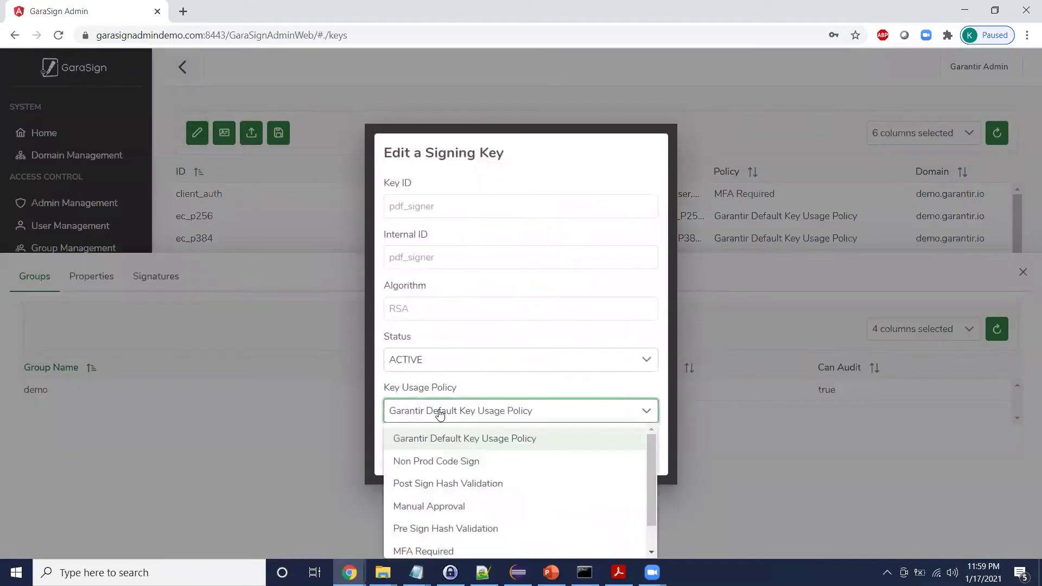
{"action": "left_click", "coordinate": [438, 549]}
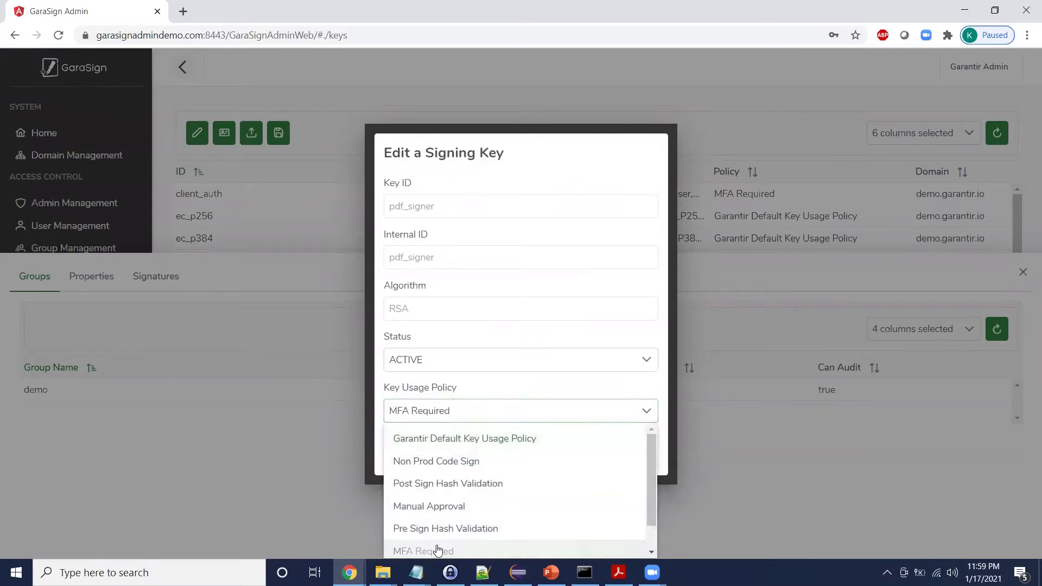
{"action": "left_click", "coordinate": [574, 460]}
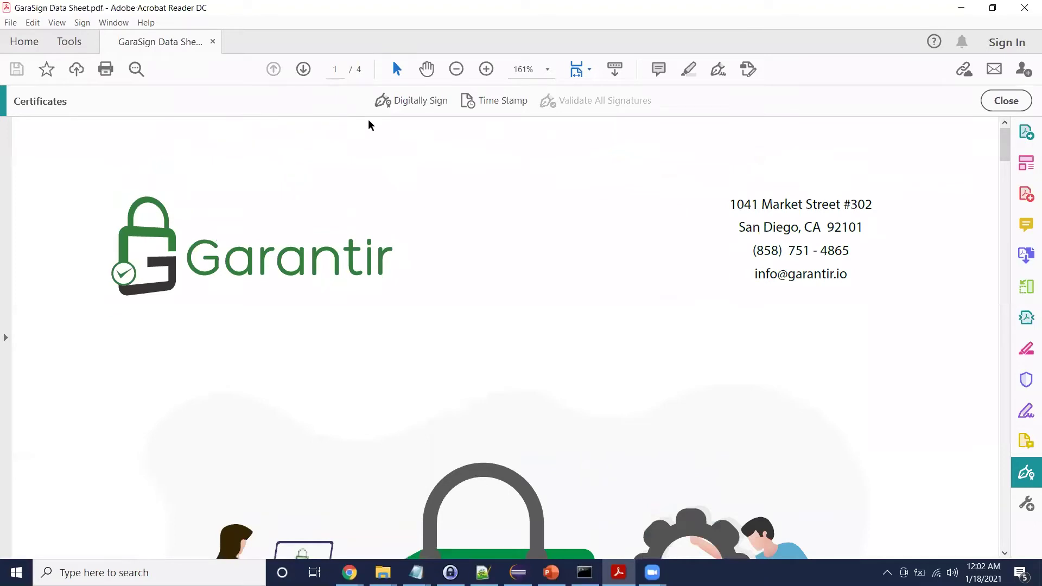
In Adobe Acrobat Reader, sign the unsigned data sheet above the page 1 logo using the PDF Test Signer digital ID.
{"action": "left_click", "coordinate": [414, 102]}
{"action": "mouse_move", "coordinate": [243, 147]}
{"action": "left_mouse_down"}
{"action": "mouse_move", "coordinate": [442, 186]}
{"action": "mouse_move", "coordinate": [455, 200]}
{"action": "left_mouse_up"}
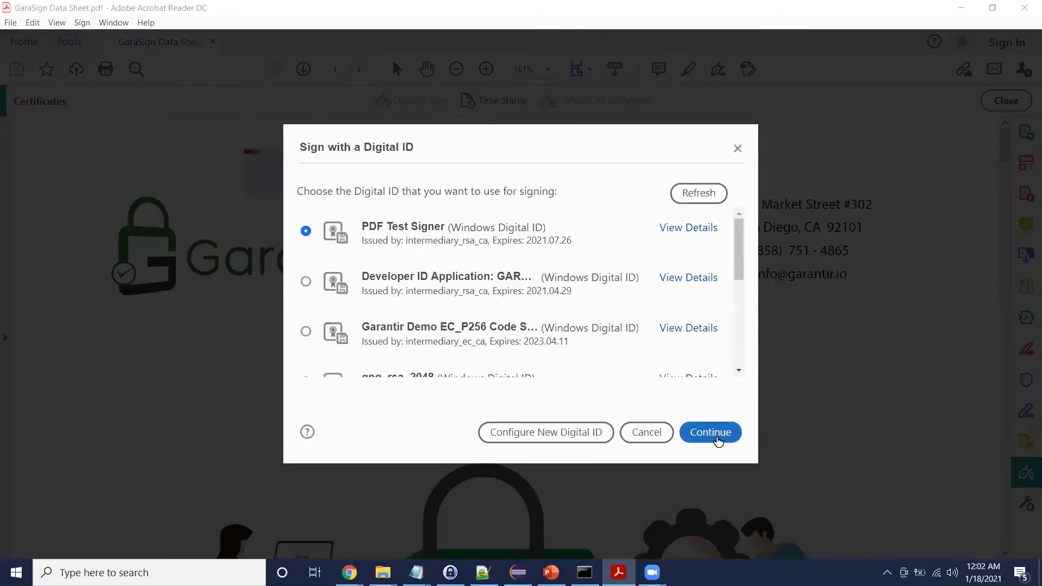
{"action": "left_click", "coordinate": [718, 436]}
{"action": "left_click", "coordinate": [717, 443]}
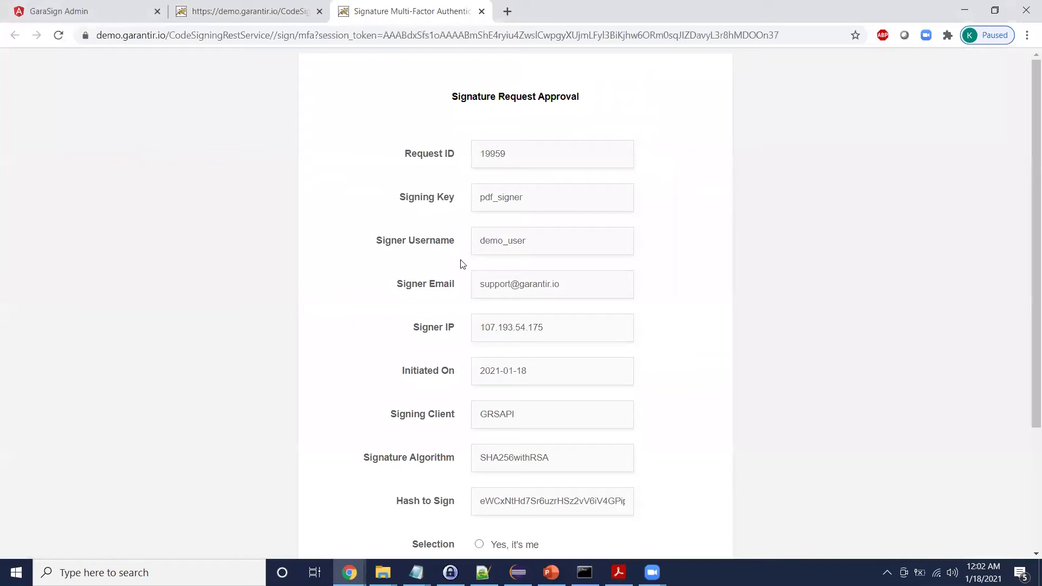
Confirm the pdf_signer signature request with "Yes, it's me", enter the six-digit verification code and submit the form.
{"action": "scroll", "coordinate": [553, 302], "scroll_direction": "down", "scroll_amount": 3}
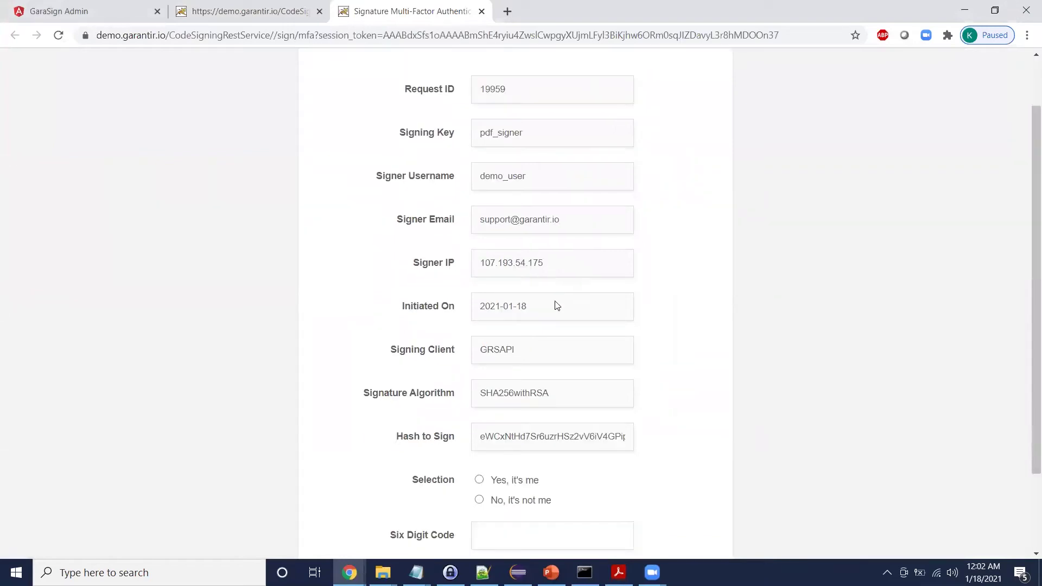
{"action": "left_click", "coordinate": [519, 415]}
{"action": "left_click", "coordinate": [518, 459]}
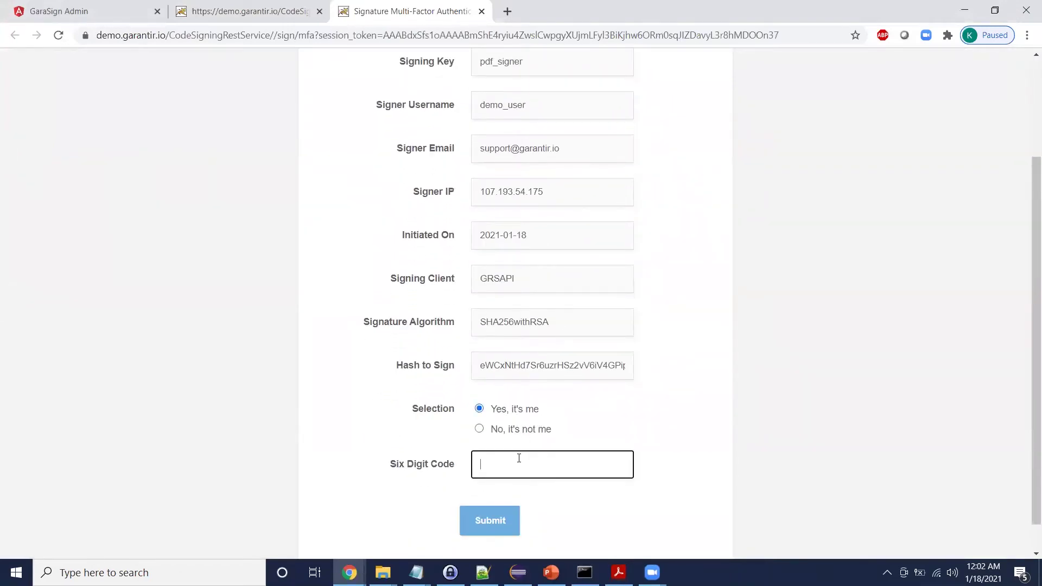
{"action": "type", "text": "••••••"}
{"action": "left_click", "coordinate": [490, 518]}
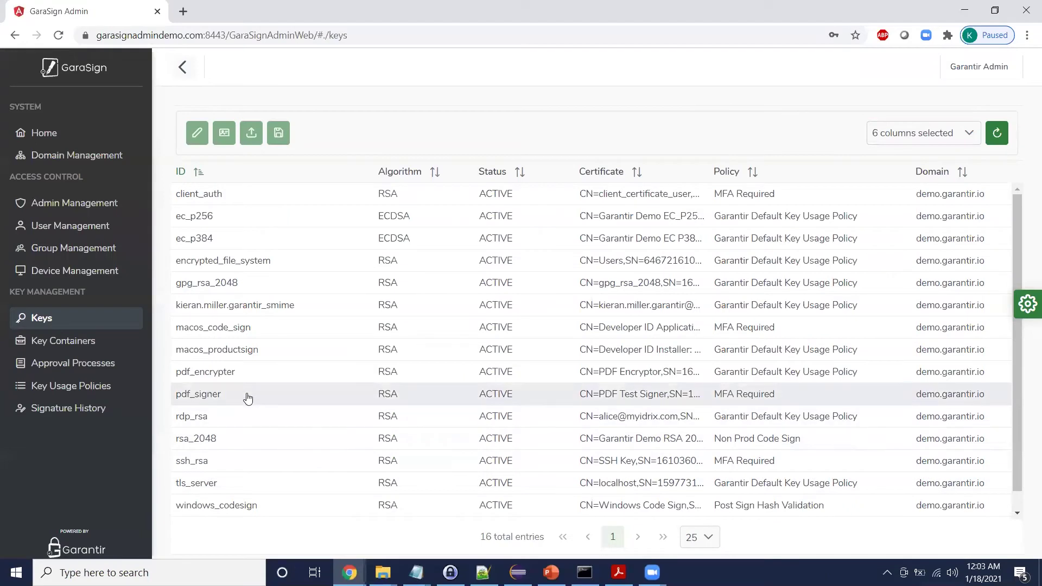
In GaraSign Admin, change the pdf_signer key's usage policy to Manual Approval and save it.
{"action": "left_click", "coordinate": [245, 394]}
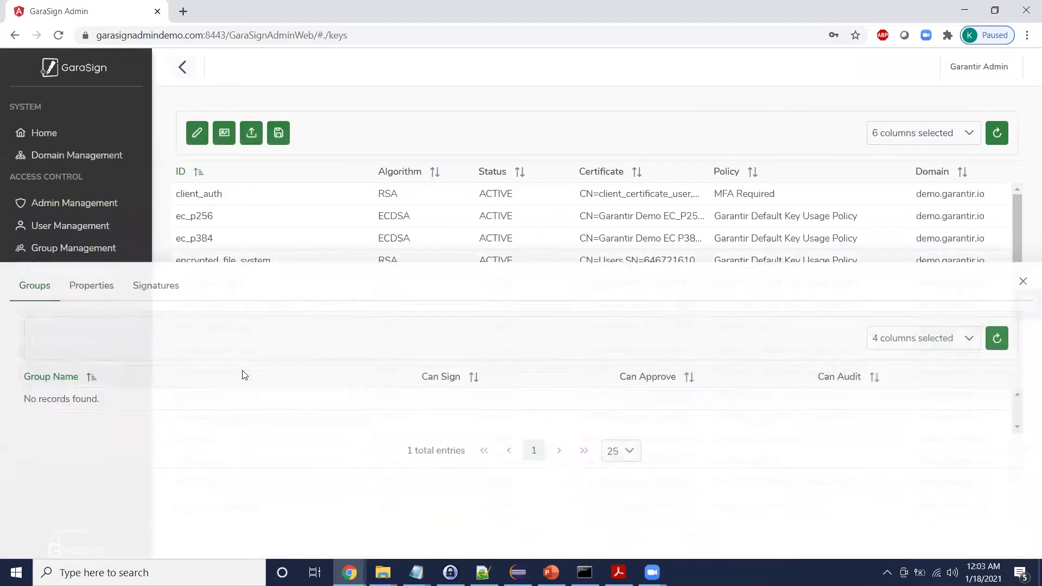
{"action": "left_click", "coordinate": [197, 133]}
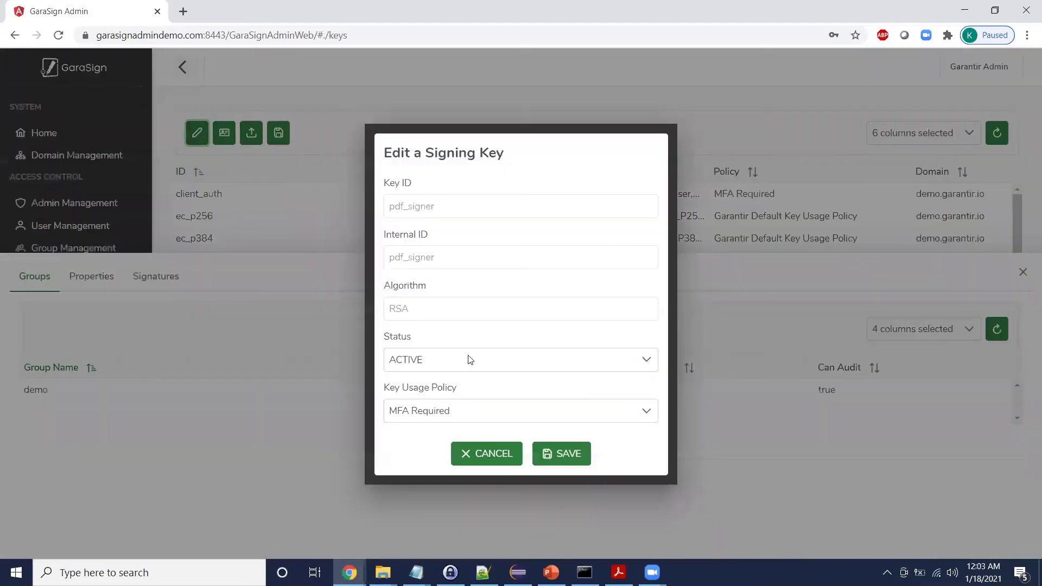
{"action": "left_click", "coordinate": [519, 417]}
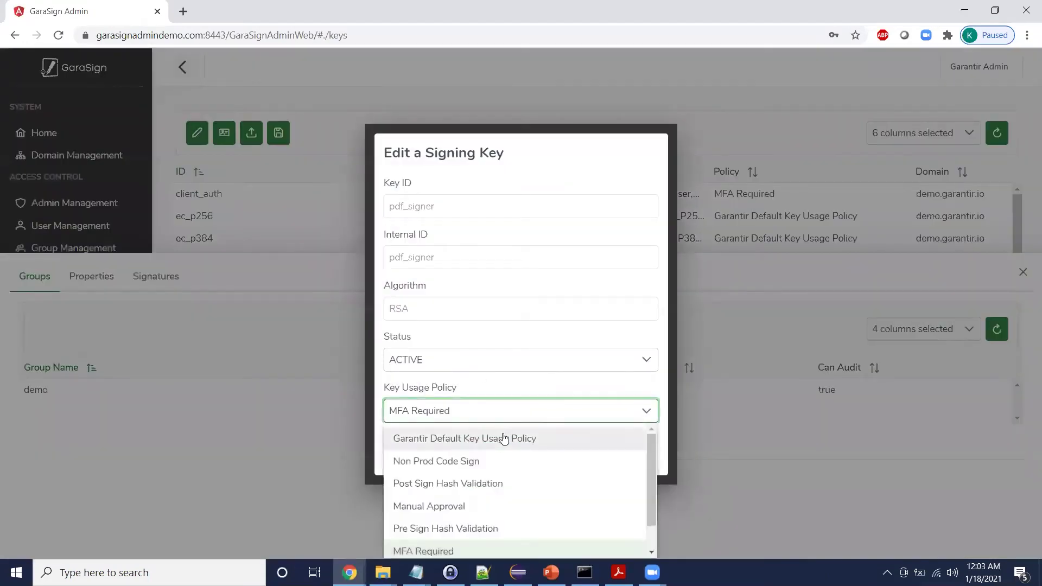
{"action": "left_click", "coordinate": [463, 505]}
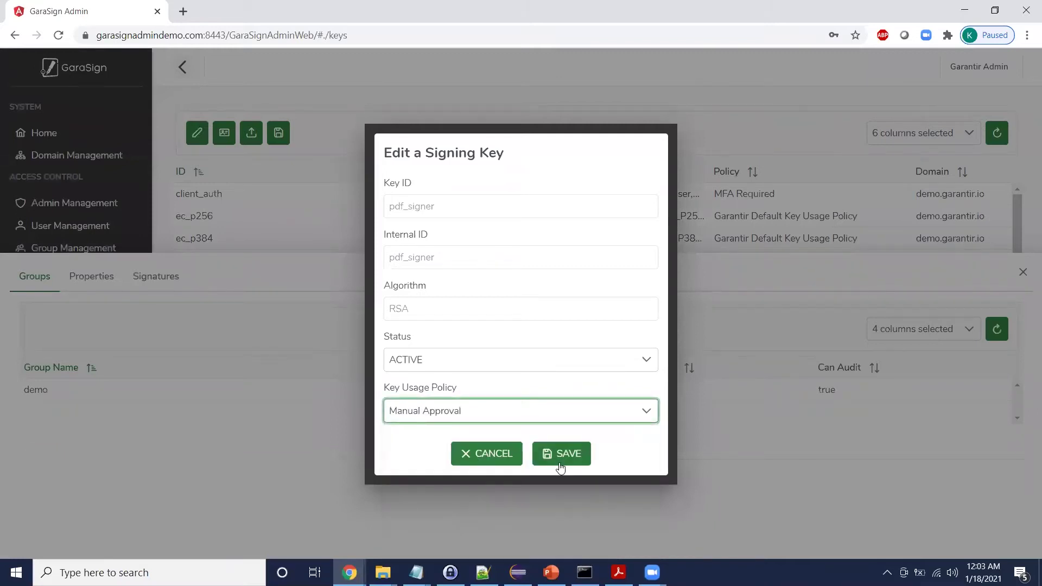
{"action": "left_click", "coordinate": [567, 457]}
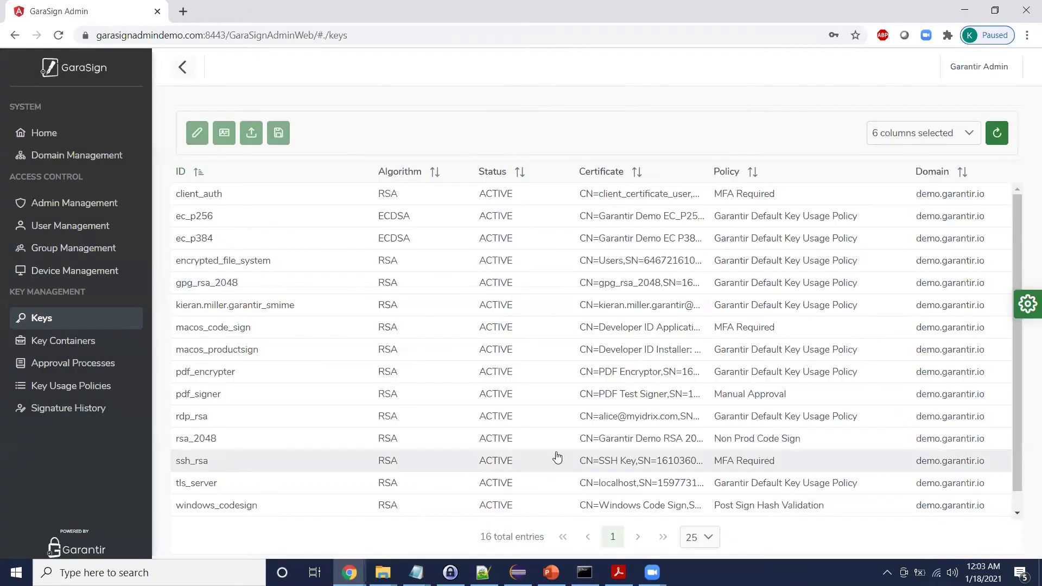
Return to Acrobat Reader and digitally sign the data sheet above the page 1 logo as PDF Test Signer with Standard Text appearance.
{"action": "left_click", "coordinate": [619, 573]}
{"action": "left_click", "coordinate": [399, 110]}
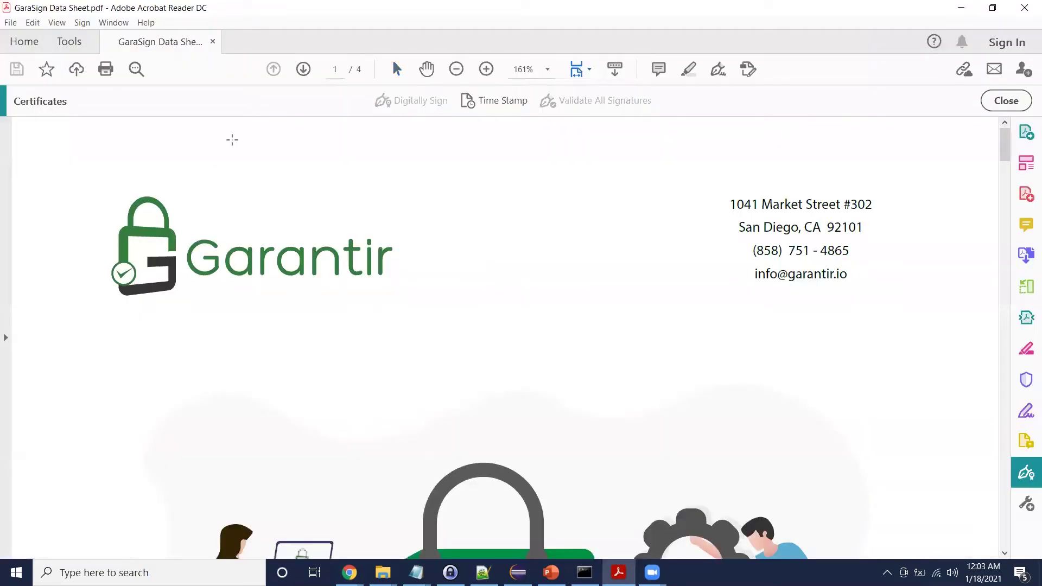
{"action": "mouse_move", "coordinate": [217, 135]}
{"action": "left_mouse_down"}
{"action": "mouse_move", "coordinate": [453, 188]}
{"action": "mouse_move", "coordinate": [484, 209]}
{"action": "left_mouse_up"}
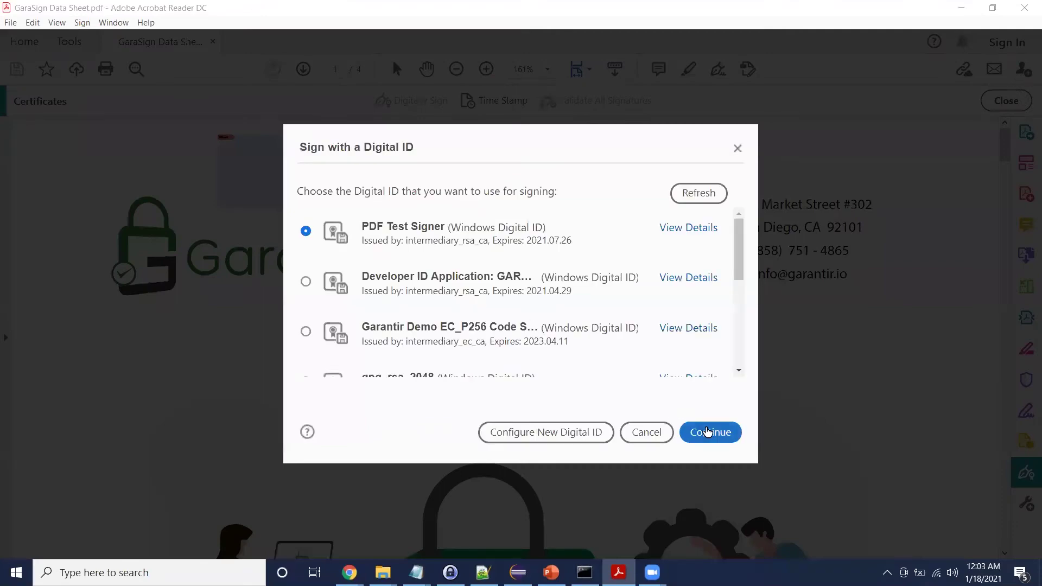
{"action": "left_click", "coordinate": [708, 433]}
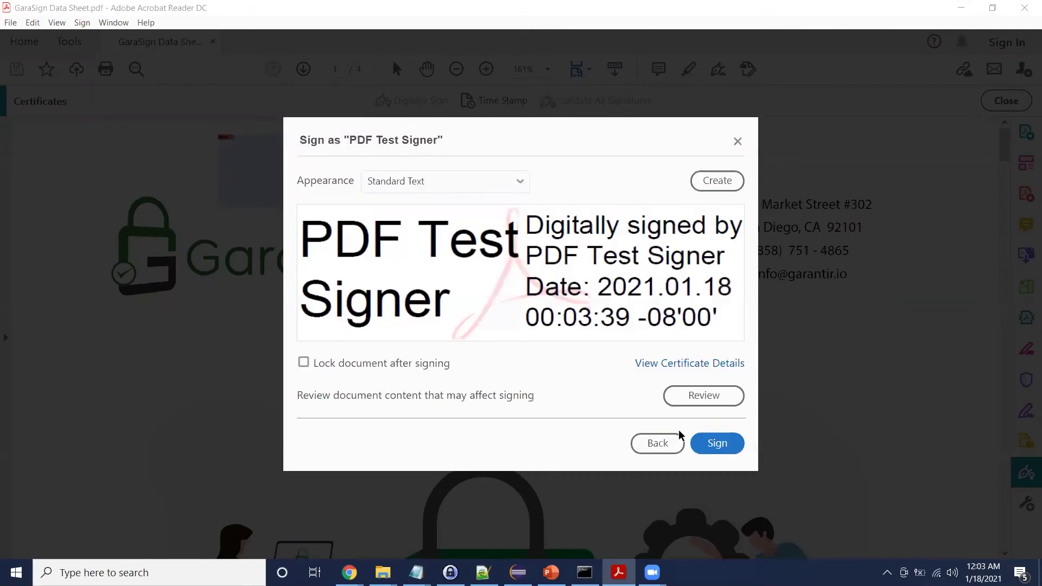
{"action": "left_click", "coordinate": [717, 443]}
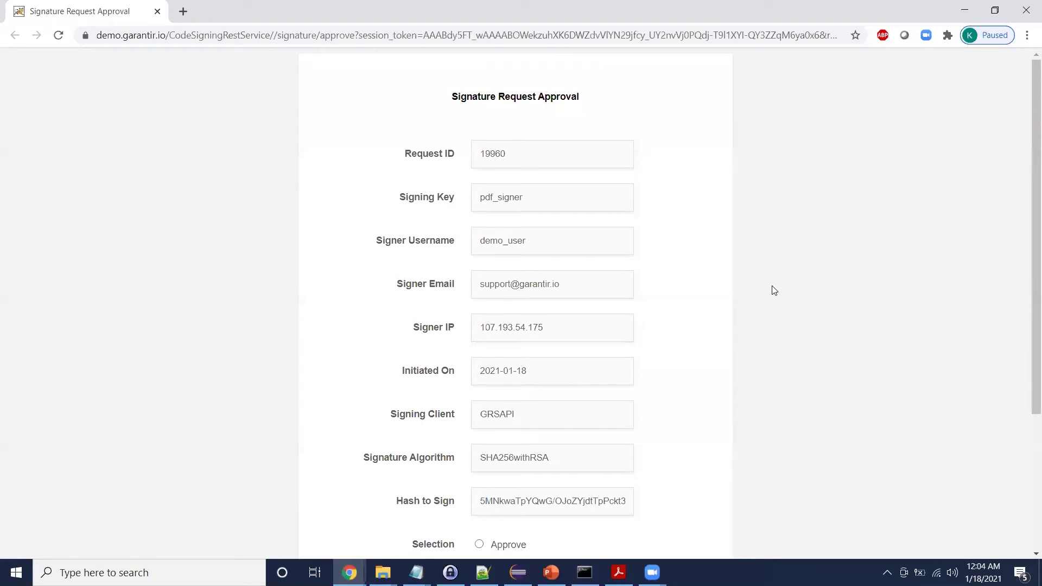
Approve the pending pdf_signer signature request, submit the decision without comments and return to Acrobat Reader.
{"action": "scroll", "coordinate": [819, 301], "scroll_direction": "down", "scroll_amount": 1}
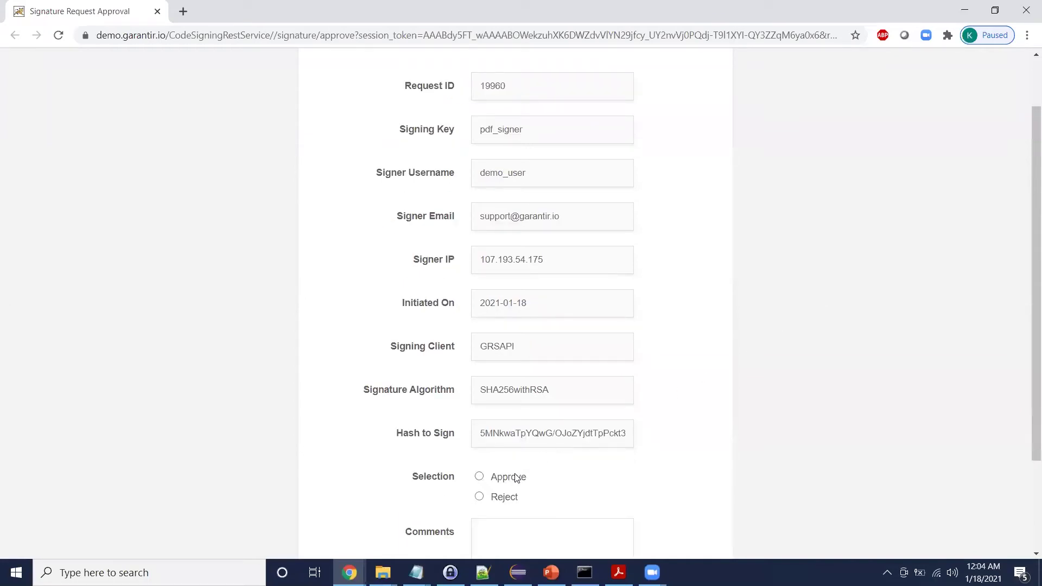
{"action": "left_click", "coordinate": [516, 478]}
{"action": "scroll", "coordinate": [516, 476], "scroll_direction": "down", "scroll_amount": 2}
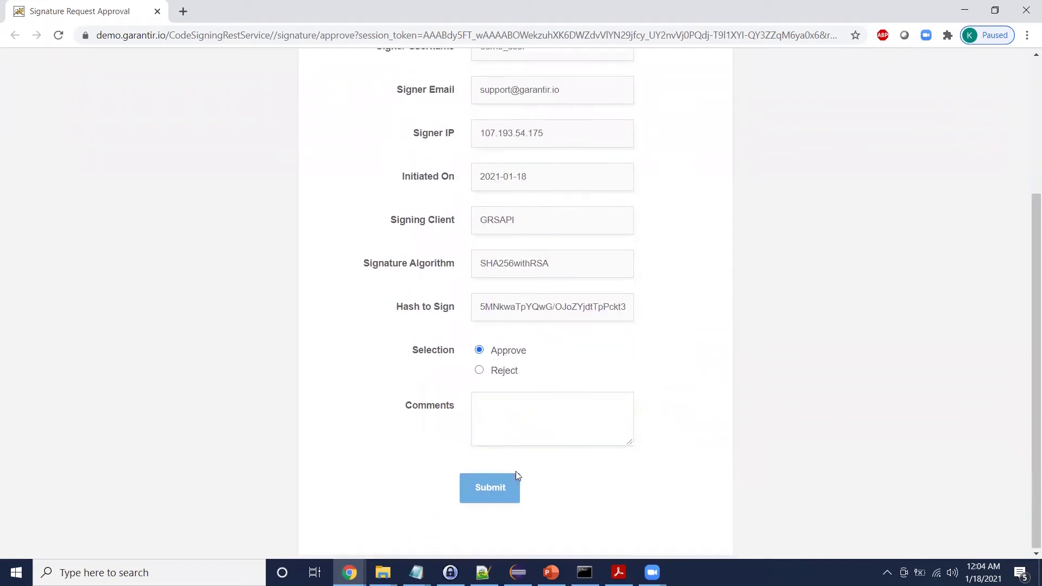
{"action": "left_click", "coordinate": [498, 488]}
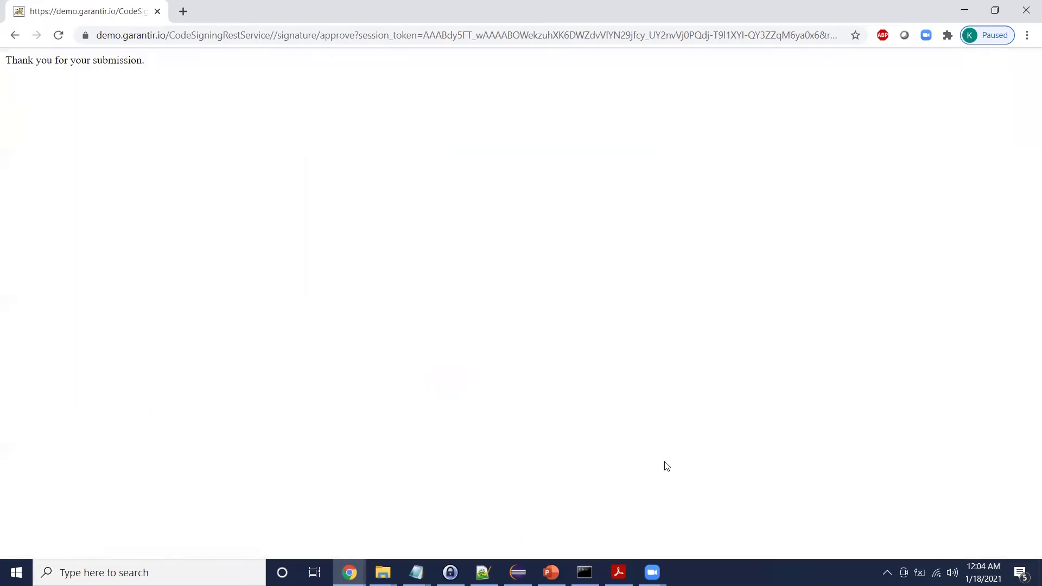
{"action": "left_click", "coordinate": [618, 573]}
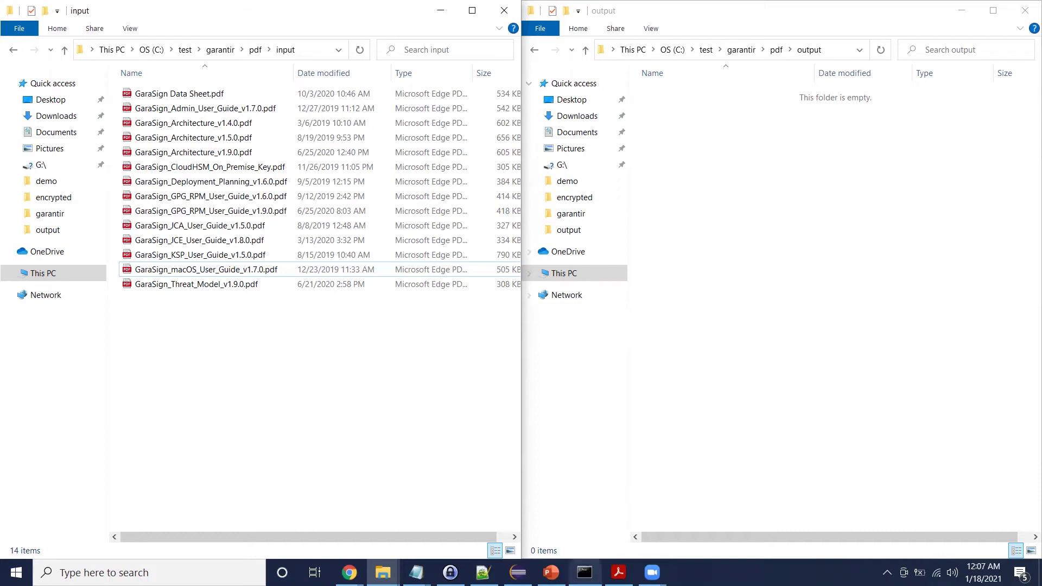
Run sign_pdfs.bat in the command prompt from the pdf\utility folder to batch-sign the input PDFs.
{"action": "left_click", "coordinate": [585, 570]}
{"action": "type", "text": "sign_pdfs.bat"}
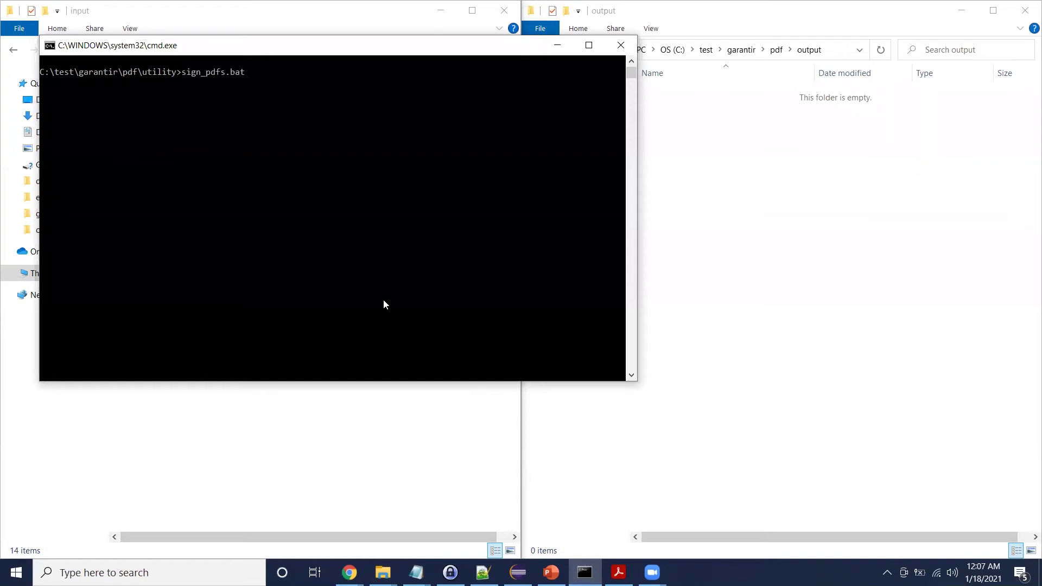
{"action": "key", "text": "Return"}
Open GaraSign_Architecture_v1.4.0.pdf from the output folder in Adobe Acrobat Reader DC.
{"action": "left_click", "coordinate": [743, 320]}
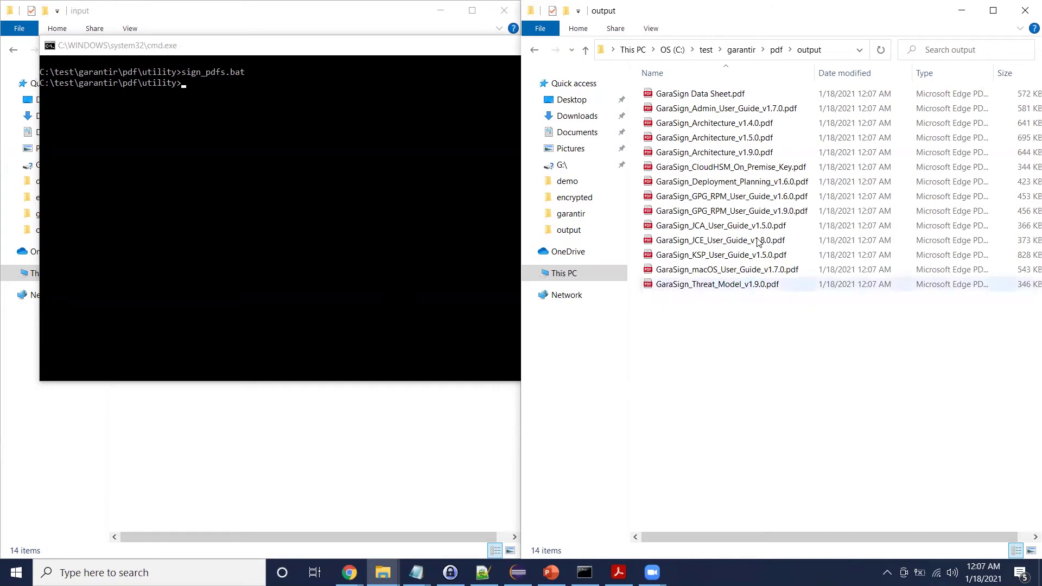
{"action": "left_click", "coordinate": [692, 124]}
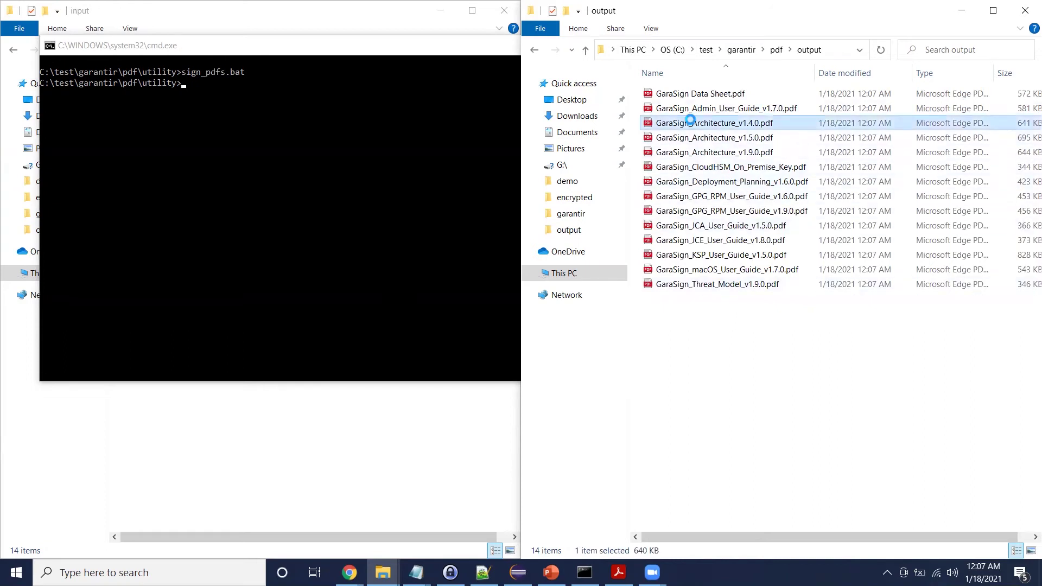
{"action": "right_click", "coordinate": [691, 123]}
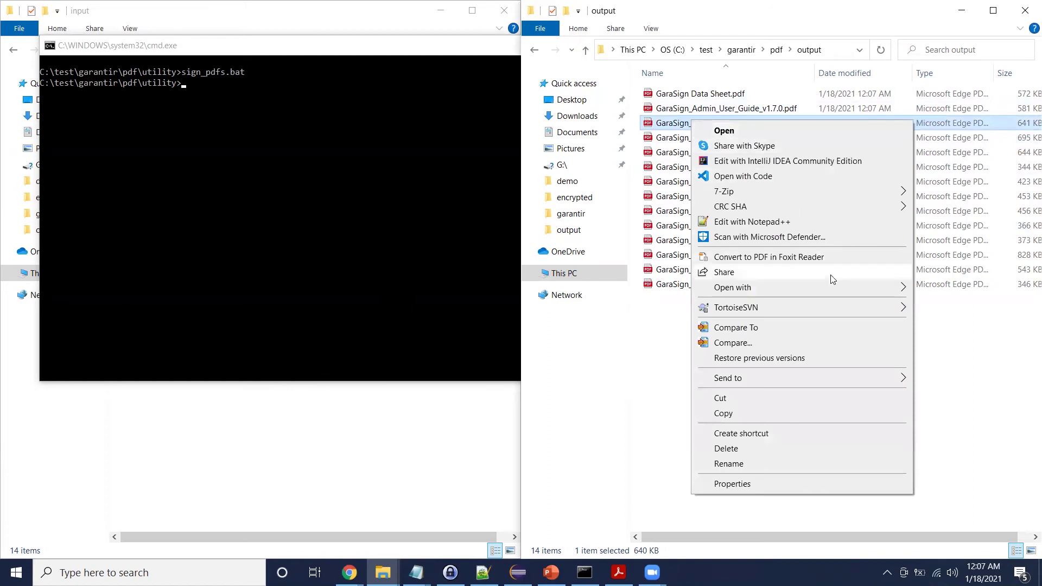
{"action": "mouse_move", "coordinate": [825, 288]}
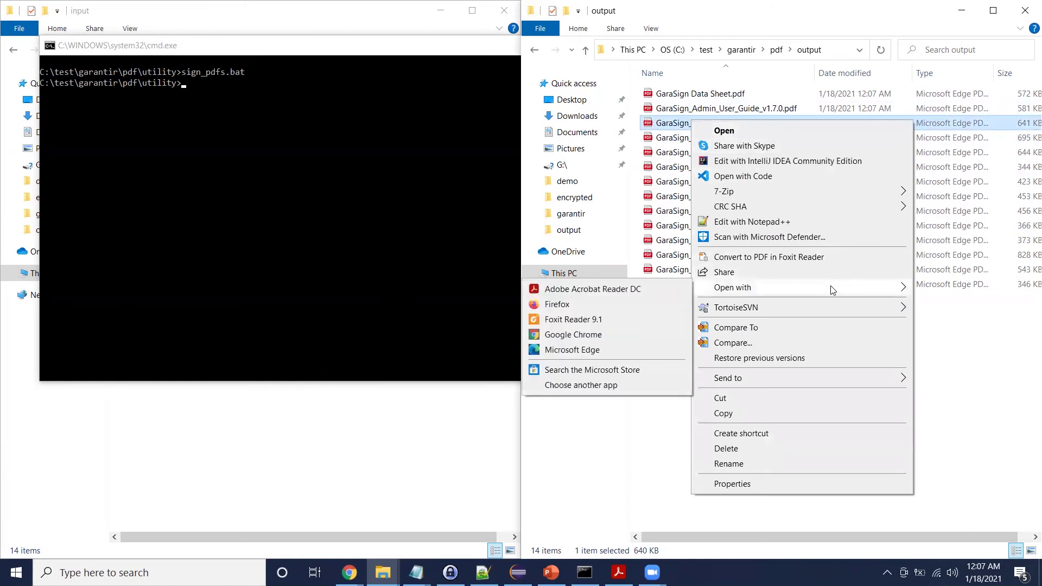
{"action": "left_click", "coordinate": [627, 288]}
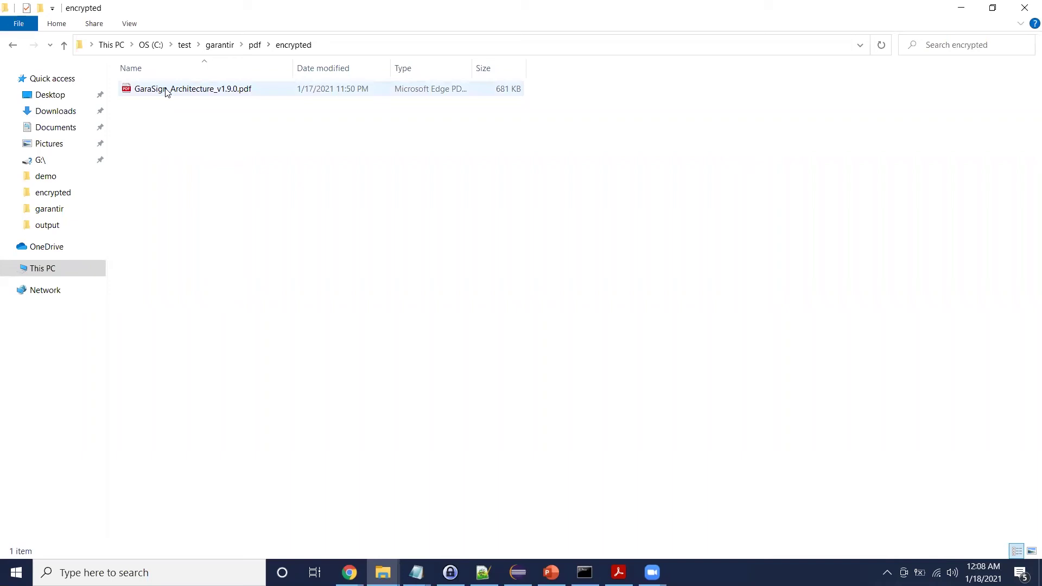
Open GaraSign_Architecture_v1.9.0.pdf from the encrypted folder in Adobe Acrobat Reader DC and show its security settings.
{"action": "left_click", "coordinate": [168, 93]}
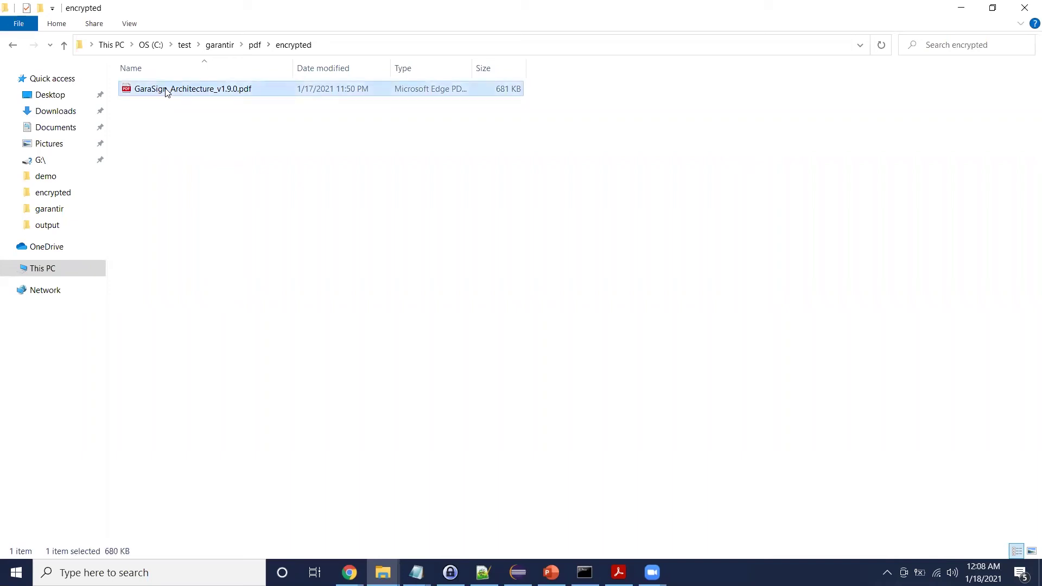
{"action": "right_click", "coordinate": [166, 90]}
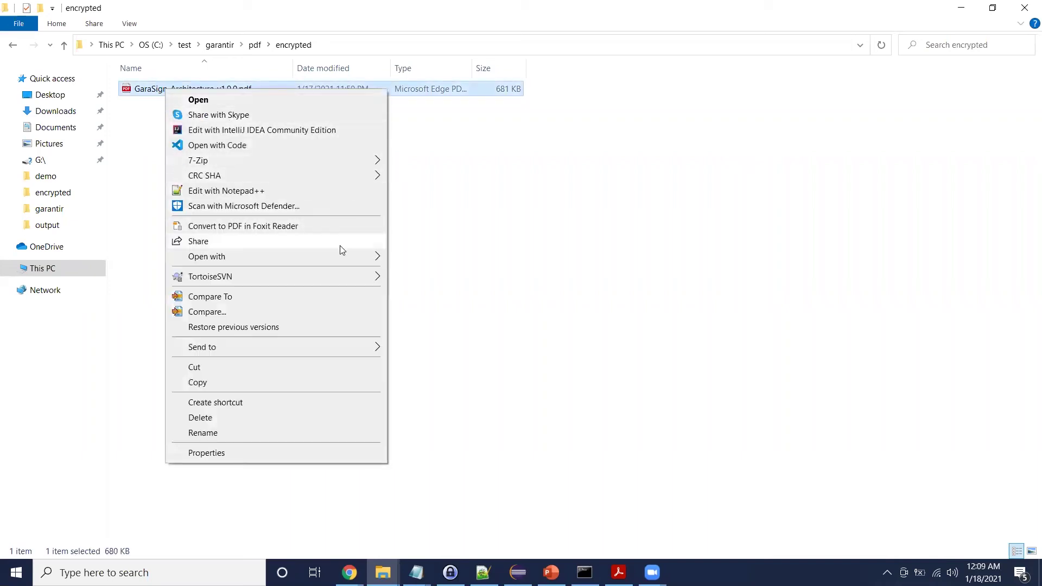
{"action": "mouse_move", "coordinate": [343, 259]}
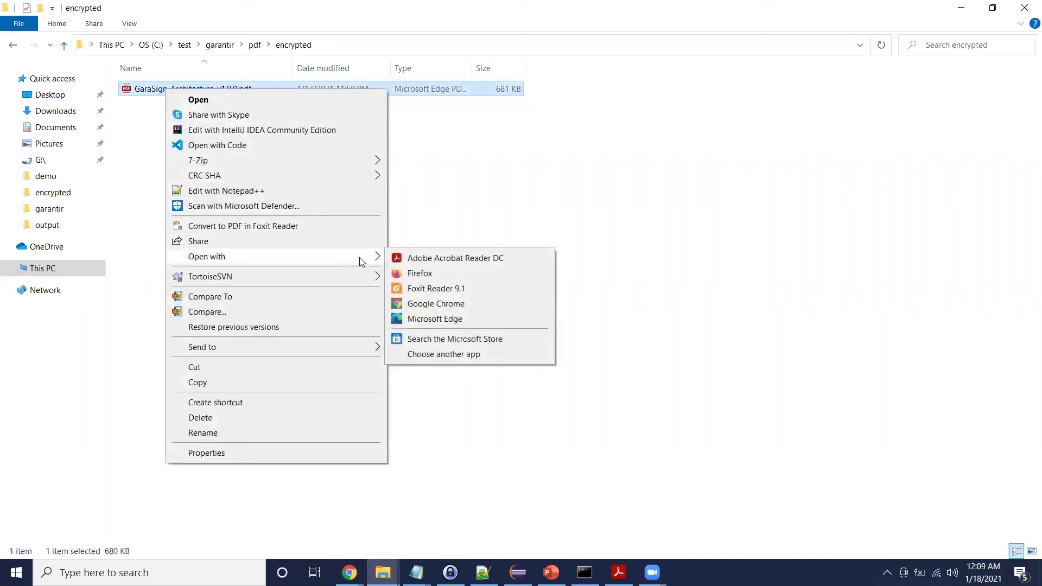
{"action": "left_click", "coordinate": [436, 269]}
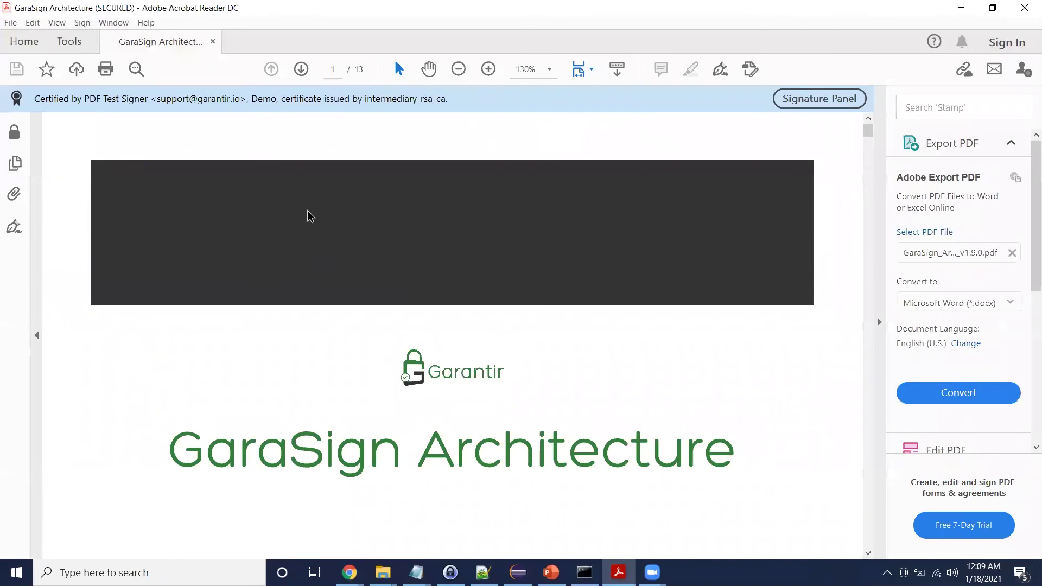
{"action": "left_click", "coordinate": [15, 132]}
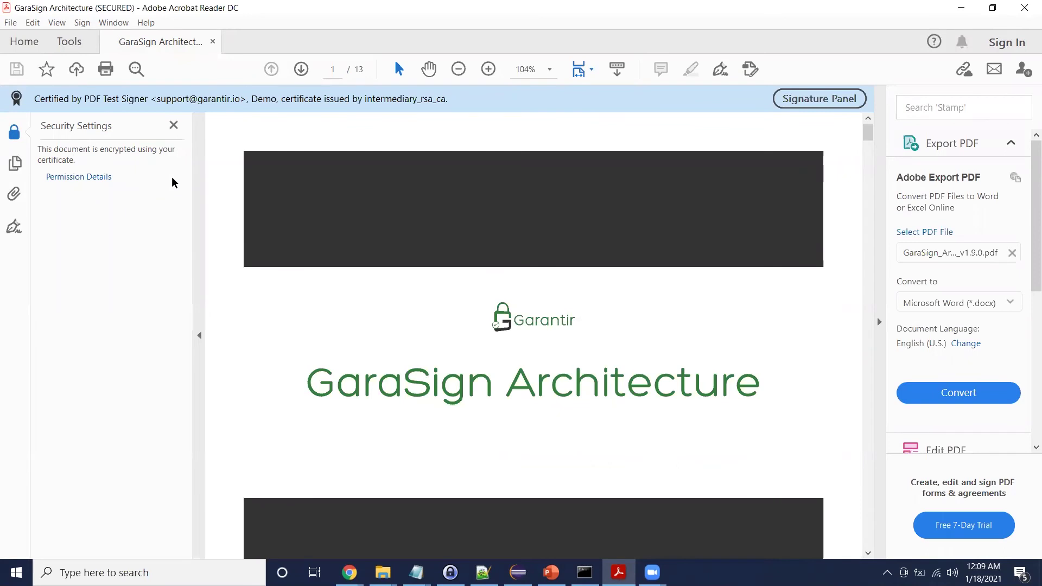
Switch to GaraSign Admin and set the pdf_encrypter key's status to DISABLED, saving the change.
{"action": "key", "text": "alt+Tab"}
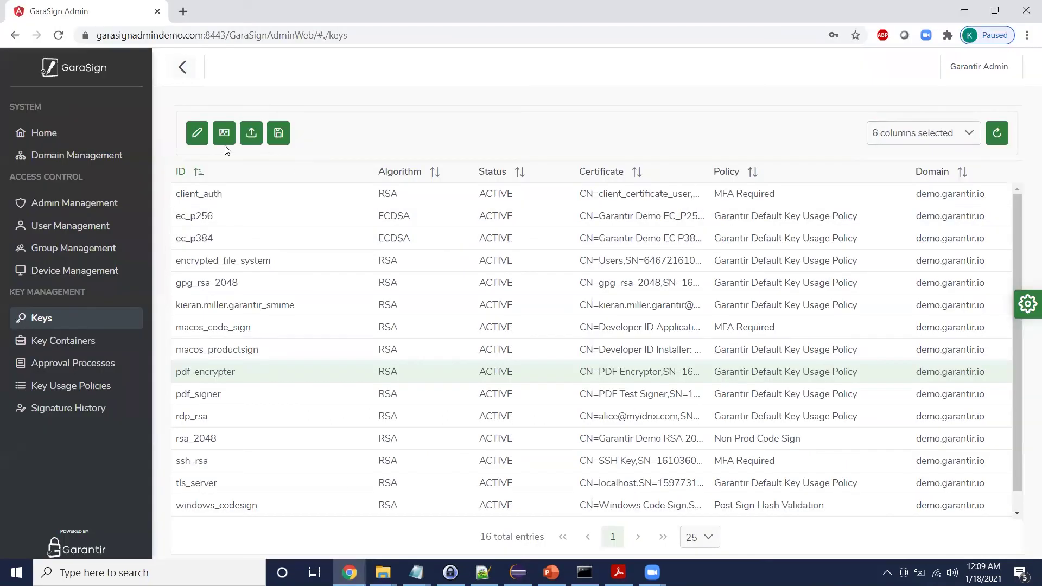
{"action": "left_click", "coordinate": [196, 136]}
{"action": "left_click", "coordinate": [462, 360]}
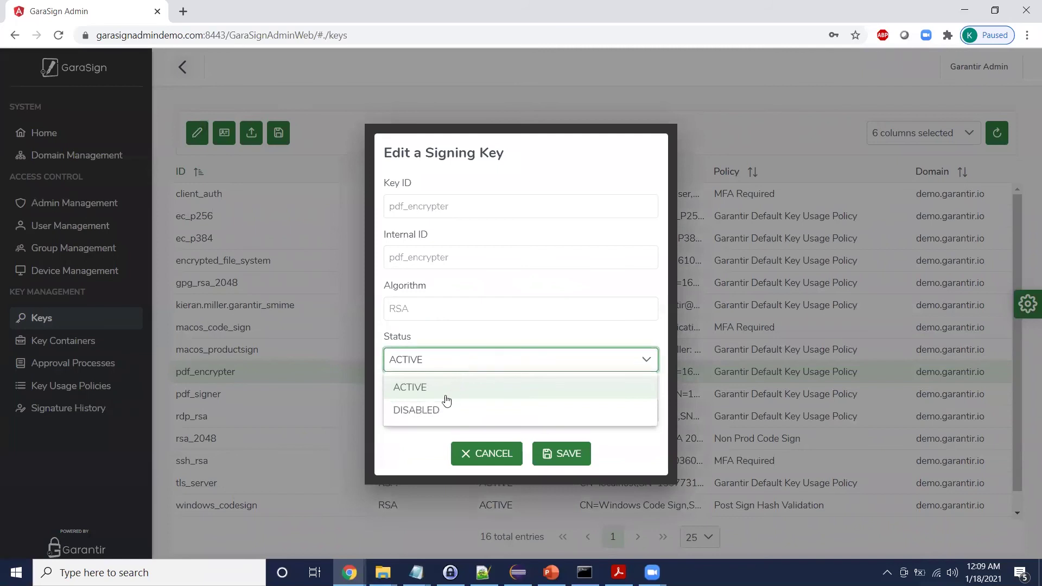
{"action": "left_click", "coordinate": [442, 410]}
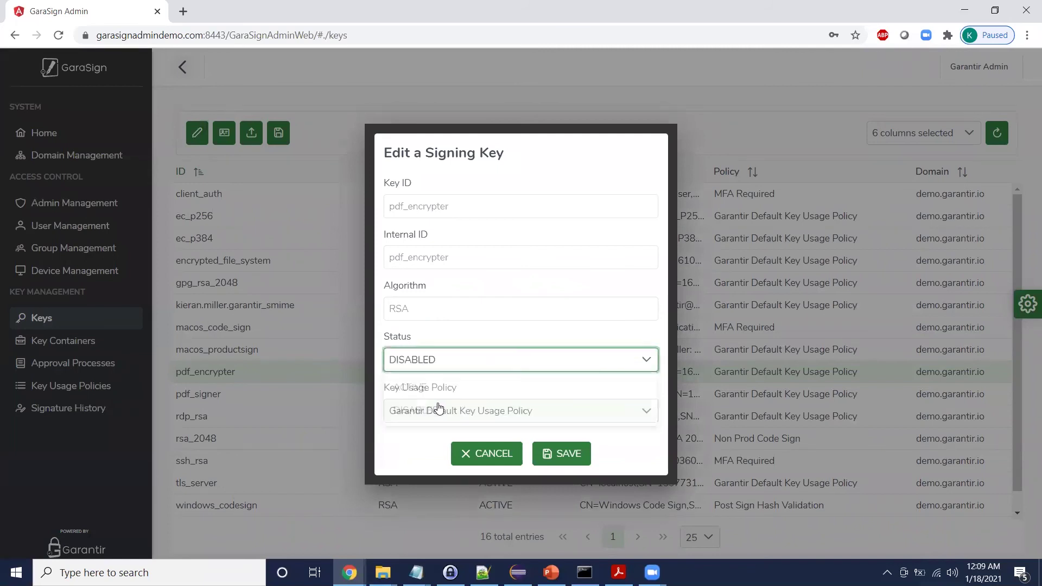
{"action": "left_click", "coordinate": [584, 466]}
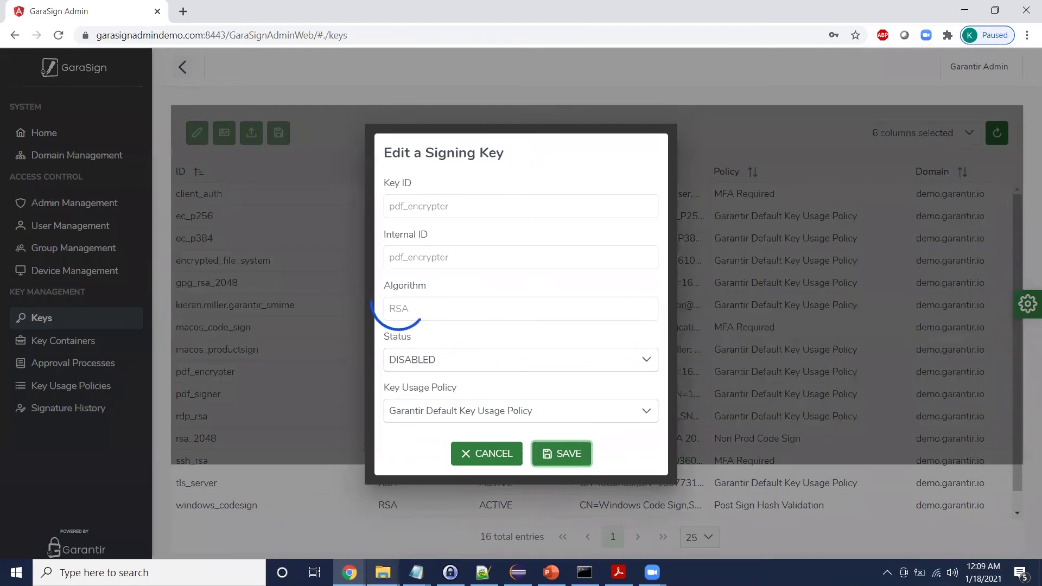
Return to the encrypted folder and try to reopen GaraSign_Architecture_v1.9.0.pdf in Adobe Acrobat Reader DC.
{"action": "mouse_move", "coordinate": [383, 571]}
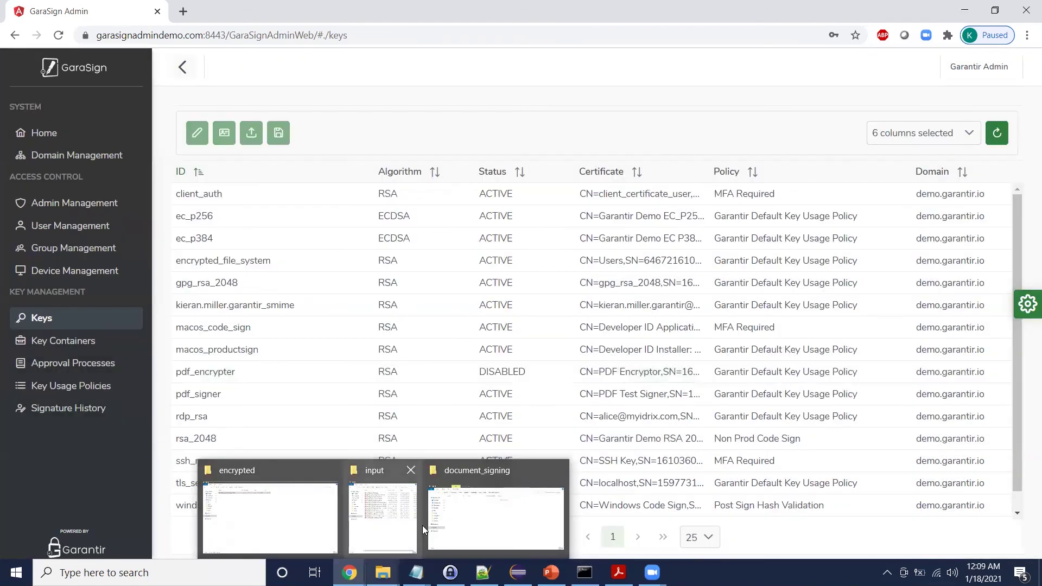
{"action": "left_click", "coordinate": [300, 528]}
{"action": "right_click", "coordinate": [177, 88]}
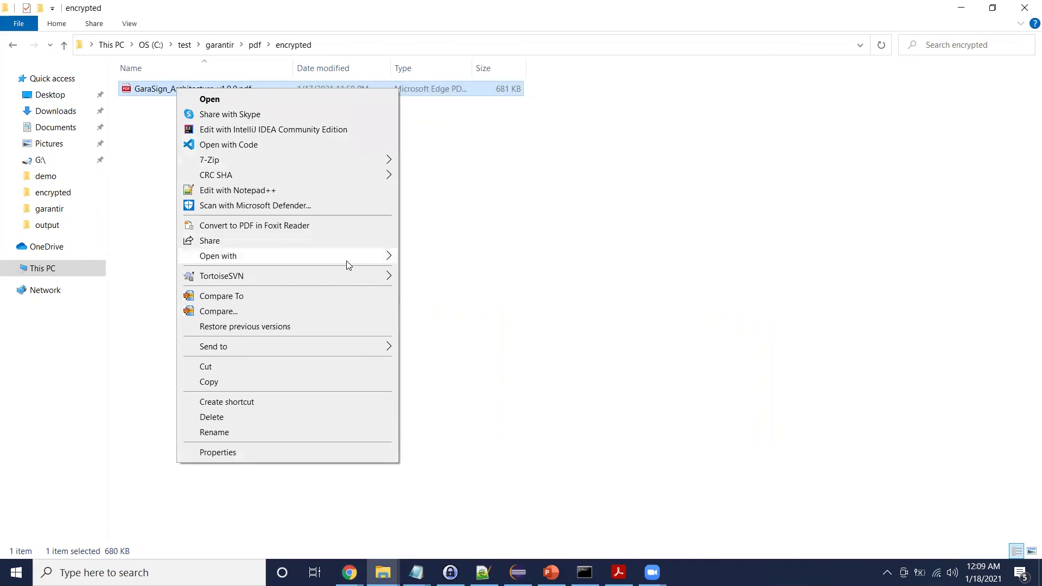
{"action": "mouse_move", "coordinate": [348, 265]}
{"action": "left_click", "coordinate": [437, 257]}
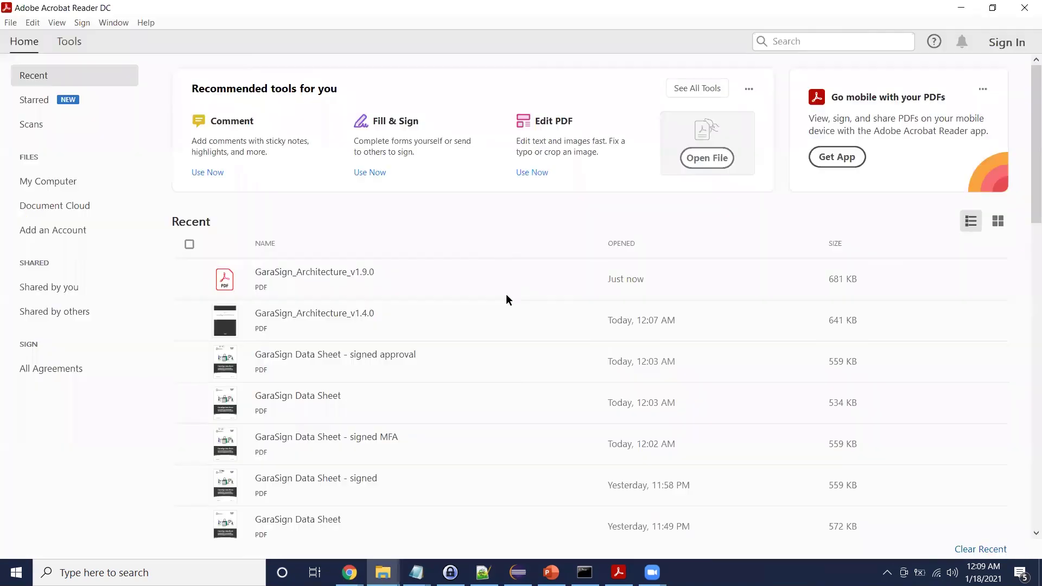